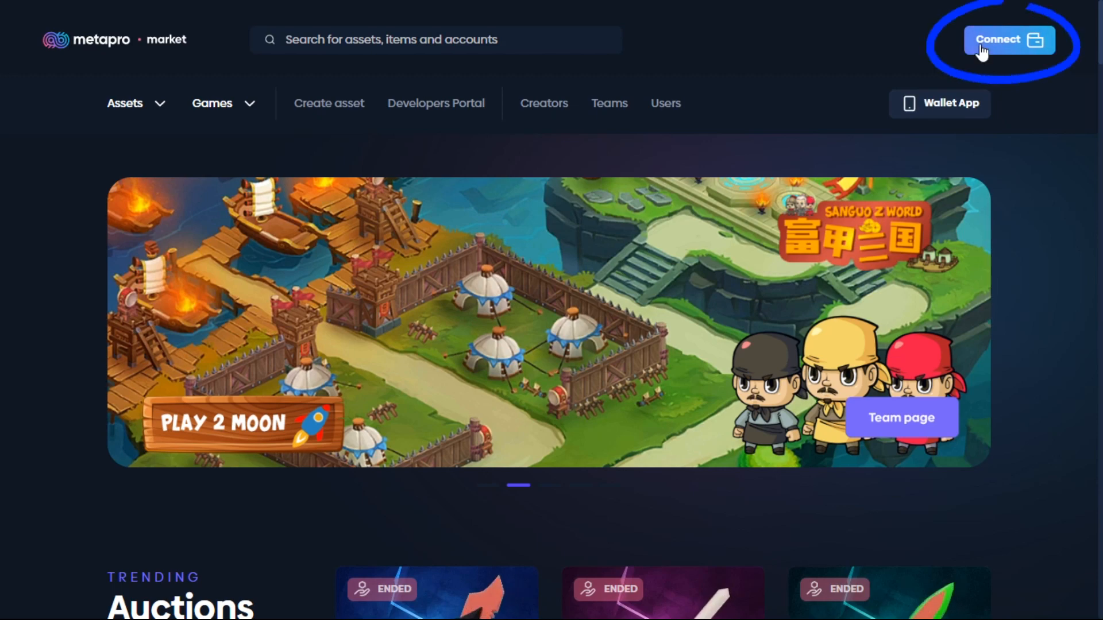
Choose metapro as the wallet provider and open the connection request in the mobile wallet app.
{"action": "left_click", "coordinate": [982, 50]}
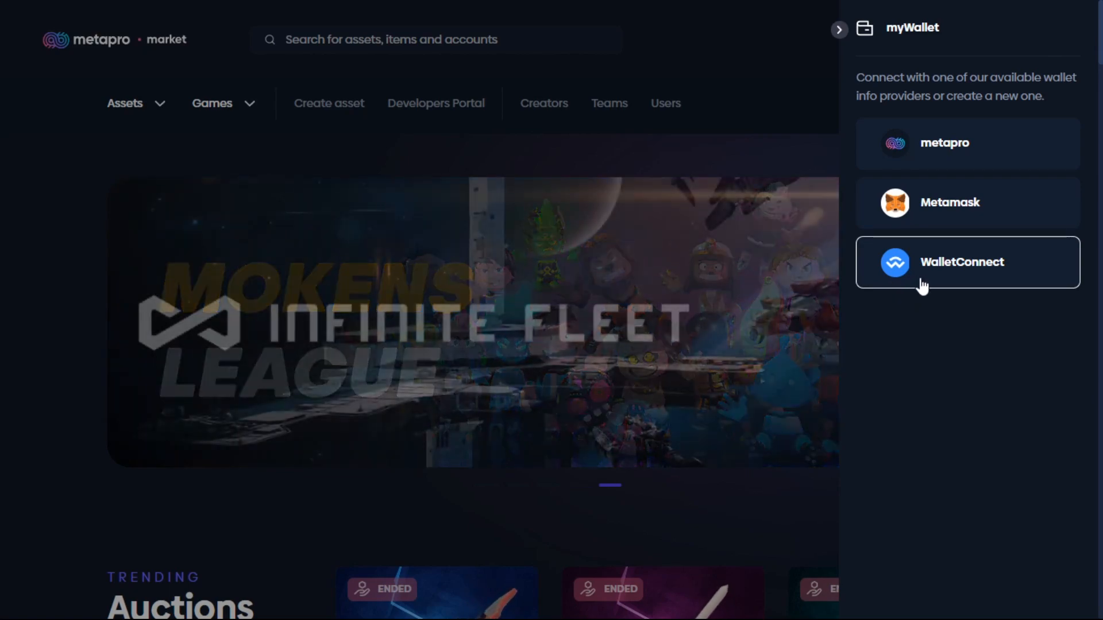
{"action": "left_click", "coordinate": [929, 138]}
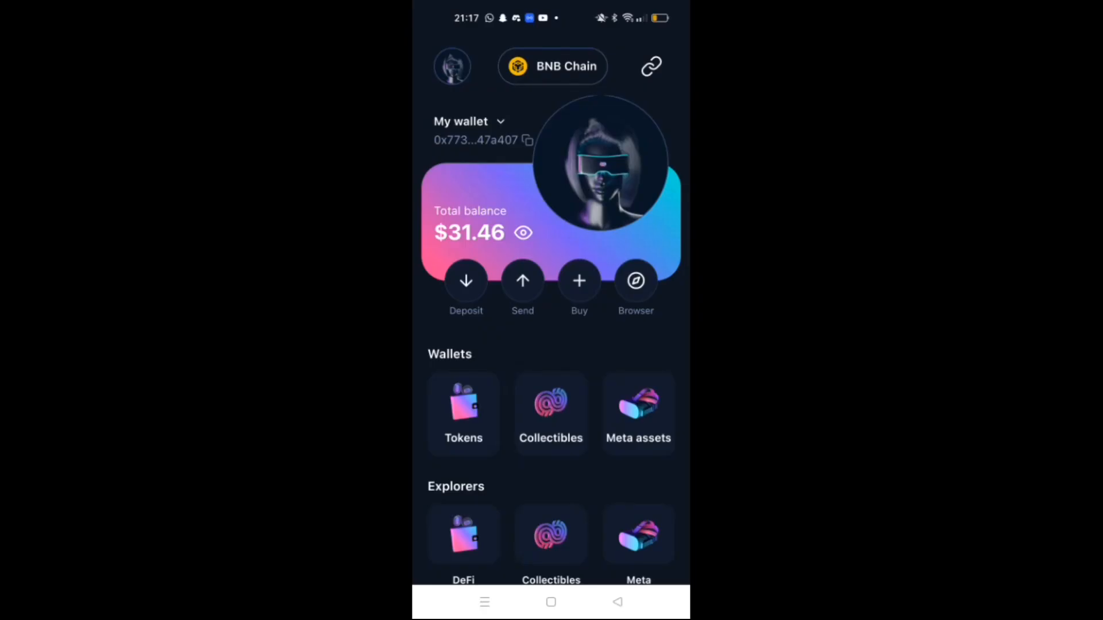
{"action": "mouse_move", "coordinate": [592, 358]}
{"action": "left_mouse_down"}
{"action": "mouse_move", "coordinate": [602, 352]}
{"action": "mouse_move", "coordinate": [603, 364]}
{"action": "left_mouse_up"}
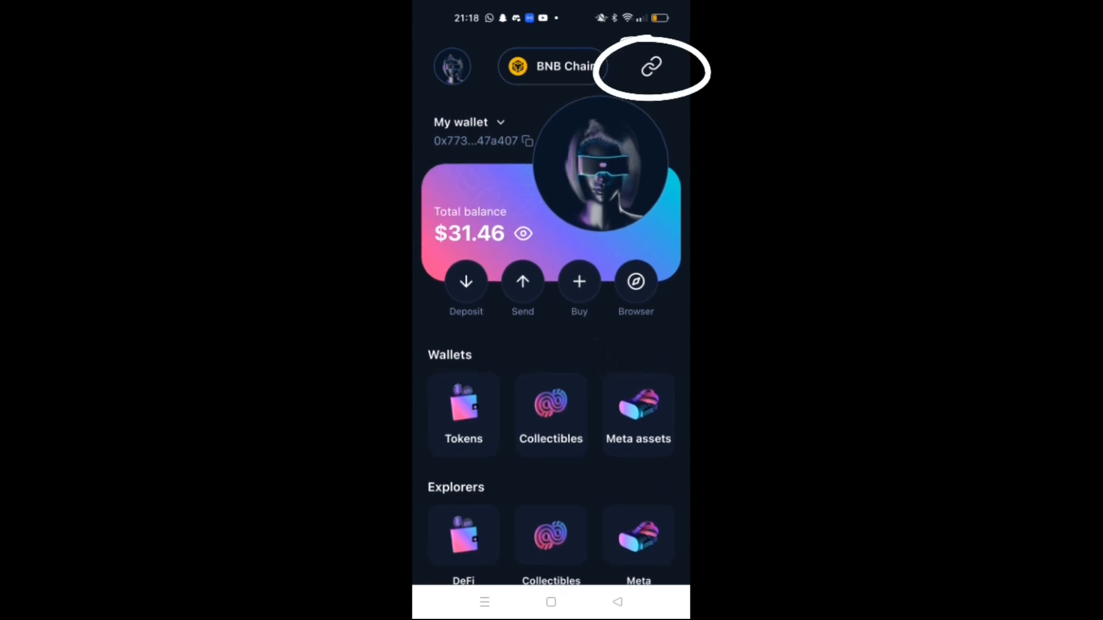
{"action": "left_click", "coordinate": [652, 66]}
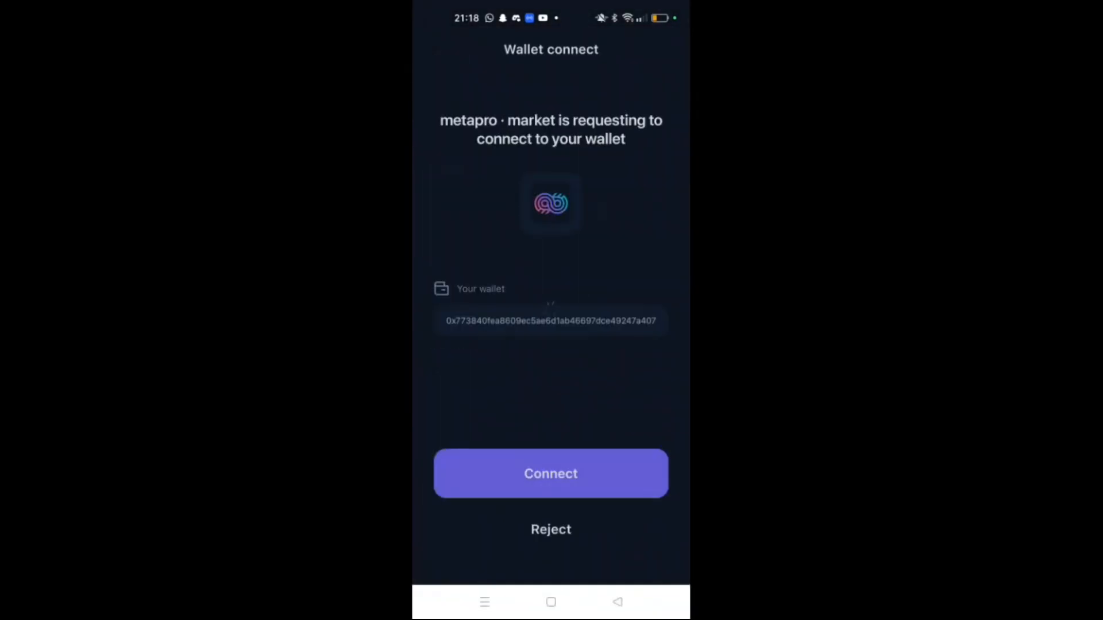
Approve the marketplace's wallet connection in the mobile app by entering the 6-digit passcode.
{"action": "left_click", "coordinate": [591, 471]}
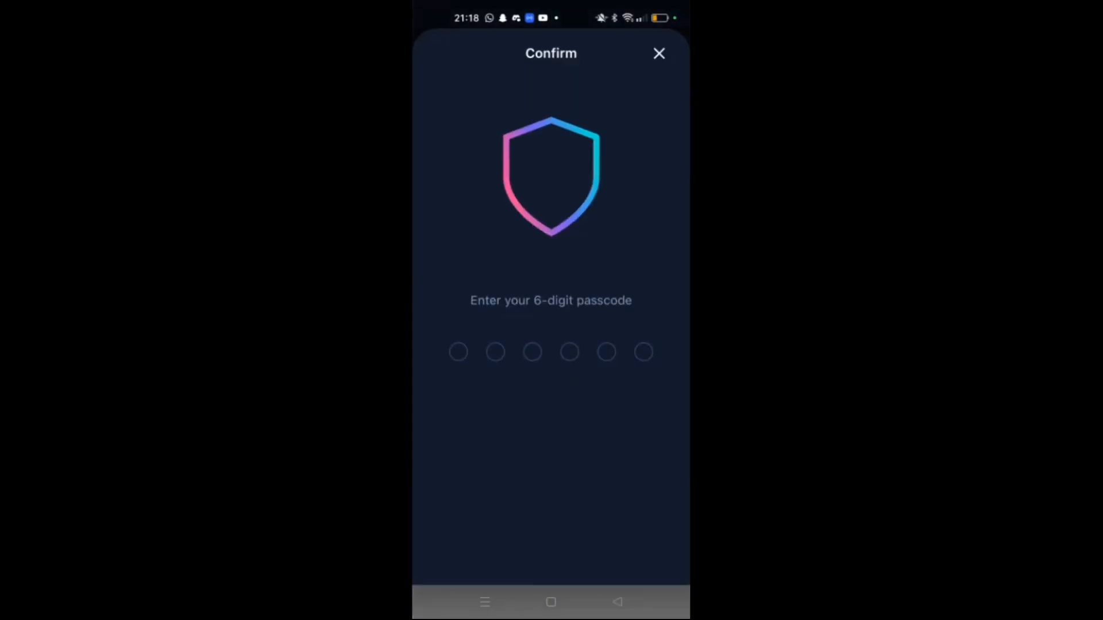
{"action": "left_click", "coordinate": [469, 449]}
{"action": "left_click", "coordinate": [471, 449]}
{"action": "left_click", "coordinate": [563, 451]}
{"action": "left_click", "coordinate": [564, 450]}
{"action": "left_click", "coordinate": [478, 450]}
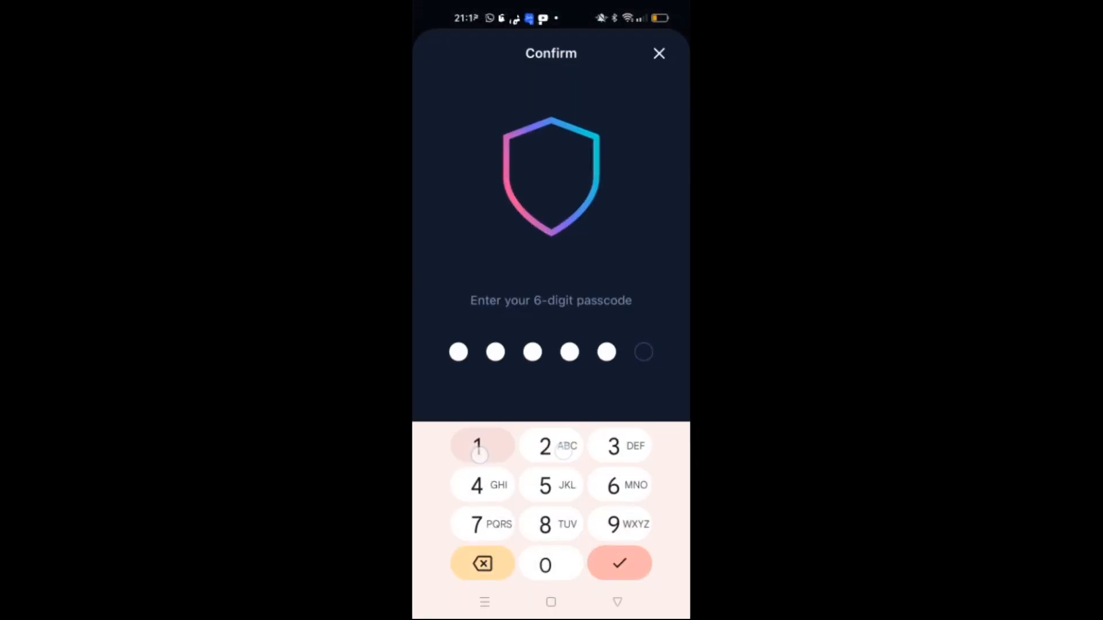
{"action": "left_click", "coordinate": [477, 450]}
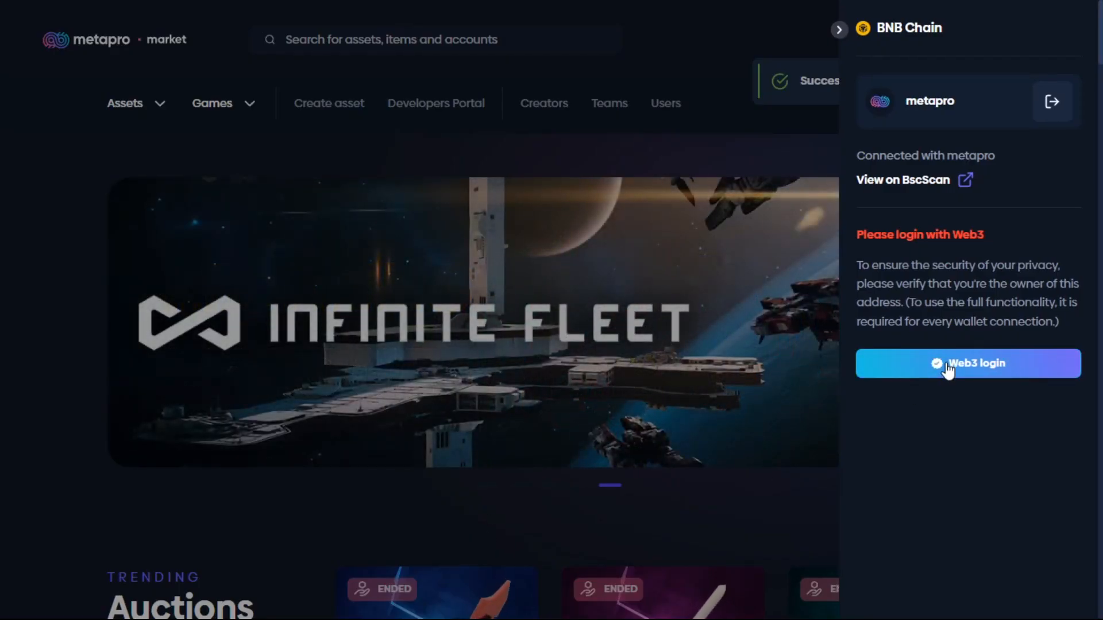
Complete the Web3 login to verify ownership of the connected wallet, and close the wallet overview.
{"action": "left_click", "coordinate": [947, 370]}
{"action": "left_click", "coordinate": [500, 480]}
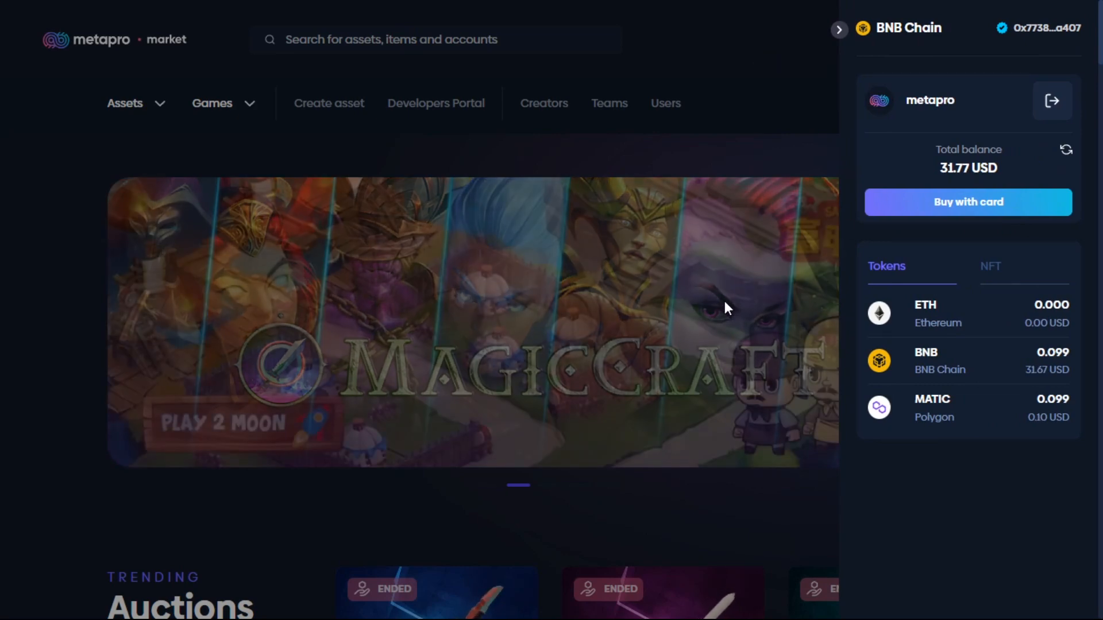
{"action": "left_click", "coordinate": [726, 304]}
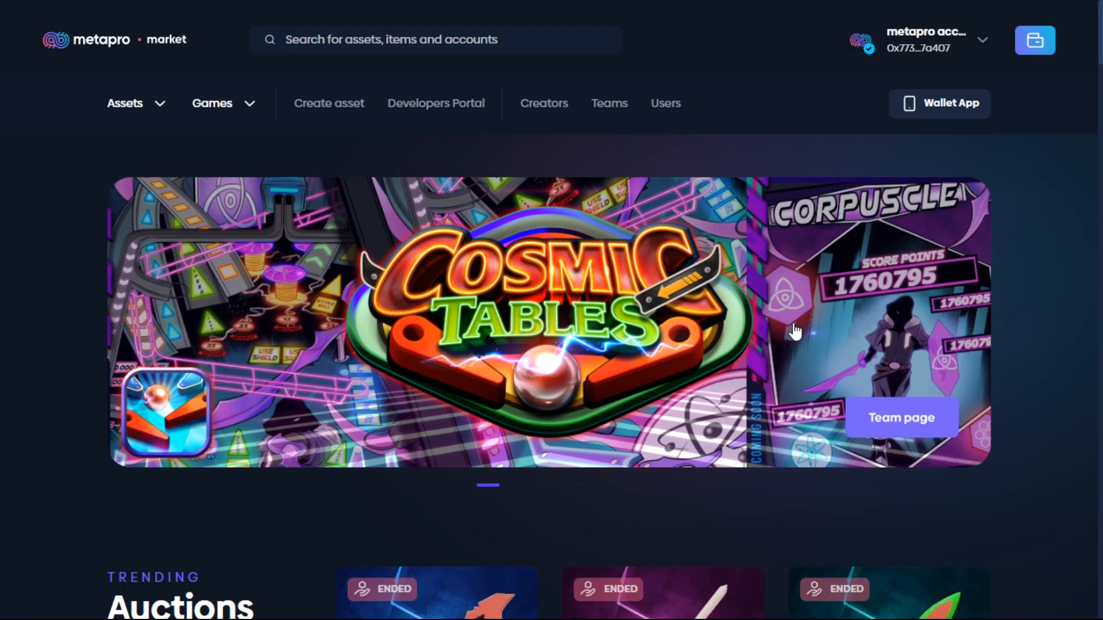
Open the account profile and display its collected assets.
{"action": "left_click", "coordinate": [946, 52]}
{"action": "left_click", "coordinate": [912, 99]}
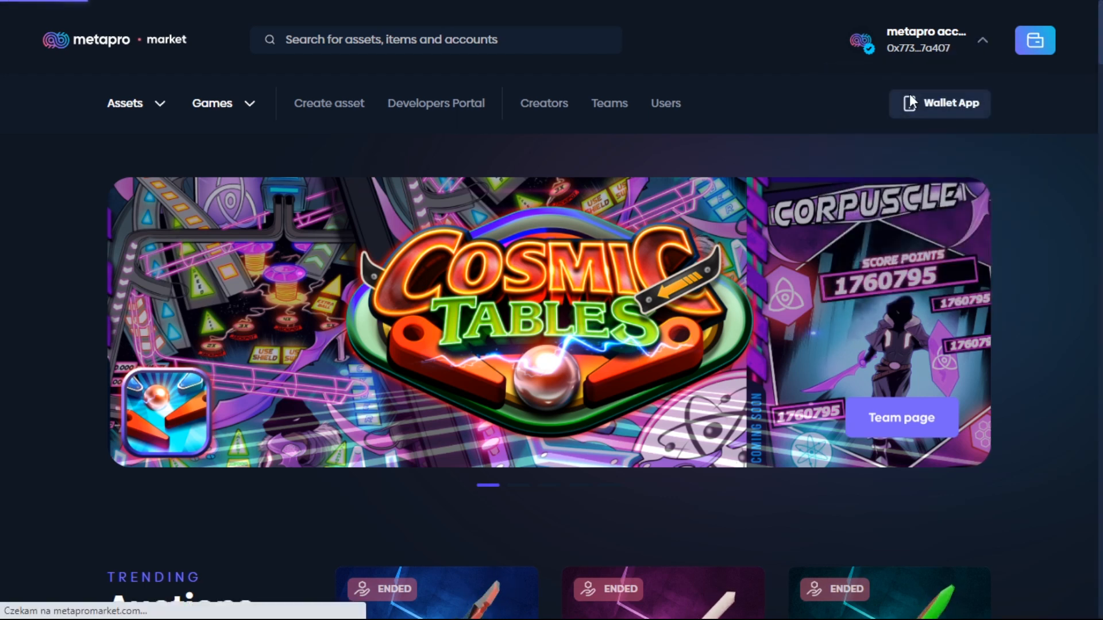
{"action": "scroll", "coordinate": [643, 339], "scroll_direction": "down", "scroll_amount": 1}
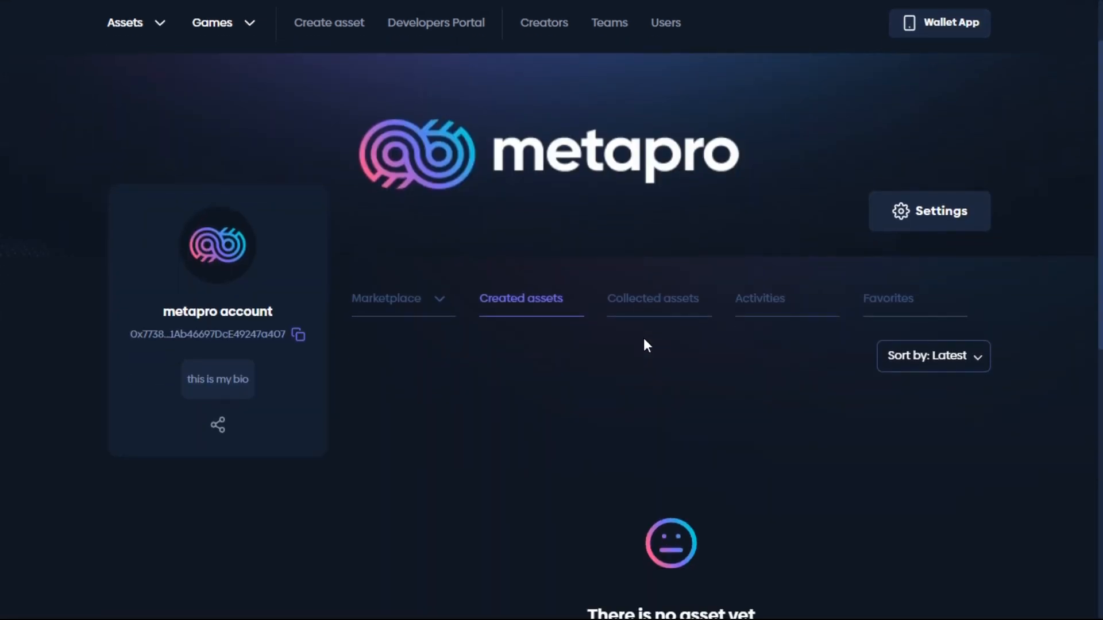
{"action": "left_click", "coordinate": [647, 306]}
{"action": "scroll", "coordinate": [641, 304], "scroll_direction": "down", "scroll_amount": 1}
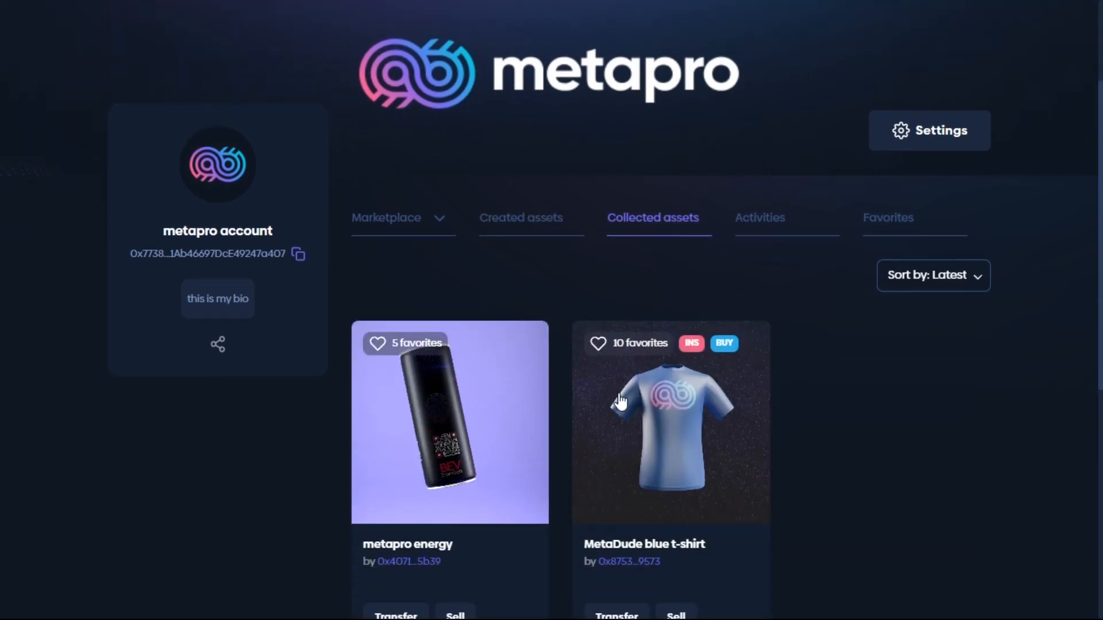
Start an Initial NFT selling (INS) offer for the collected metapro energy asset.
{"action": "scroll", "coordinate": [476, 382], "scroll_direction": "down", "scroll_amount": 1}
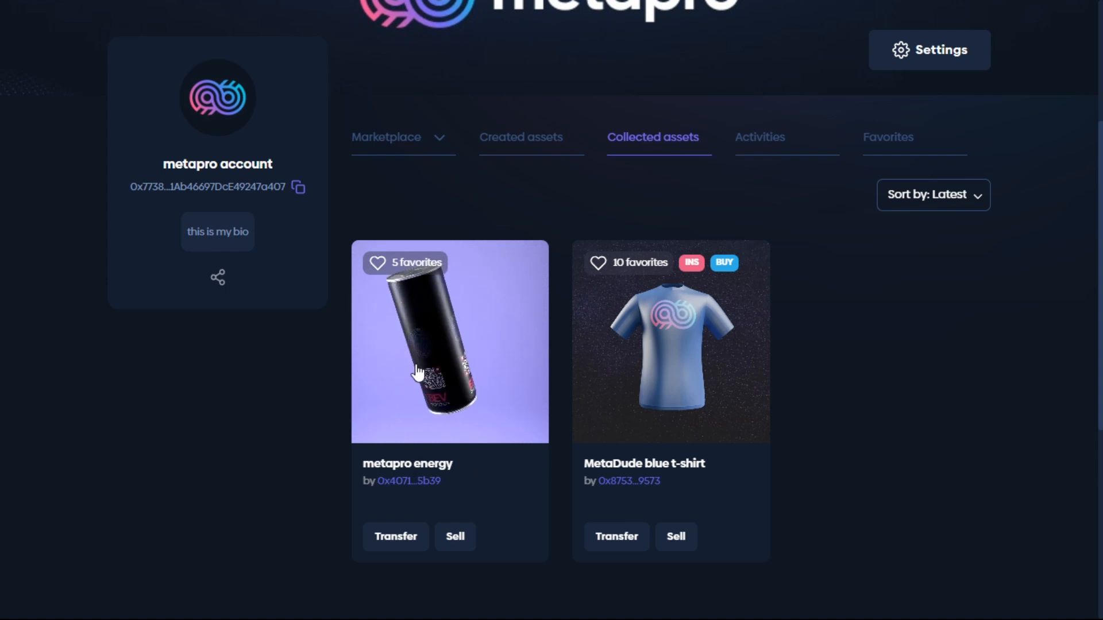
{"action": "scroll", "coordinate": [415, 381], "scroll_direction": "down", "scroll_amount": 1}
{"action": "left_click", "coordinate": [472, 456]}
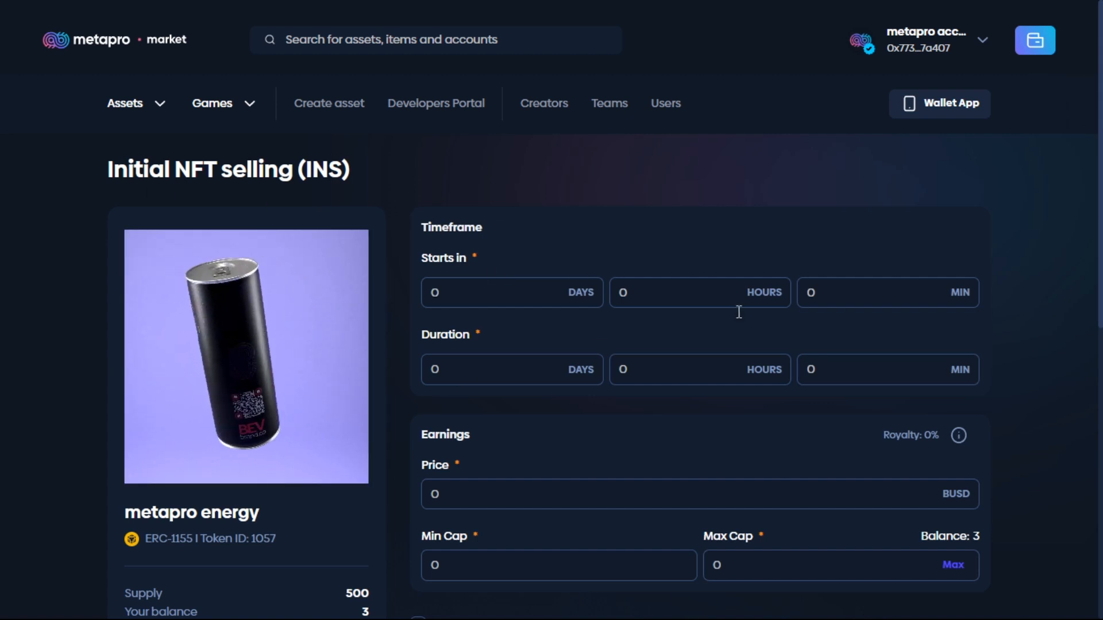
Set the sale to start in 1 minute and last 1 hour 30 minutes.
{"action": "left_click", "coordinate": [868, 307]}
{"action": "type", "text": "1"}
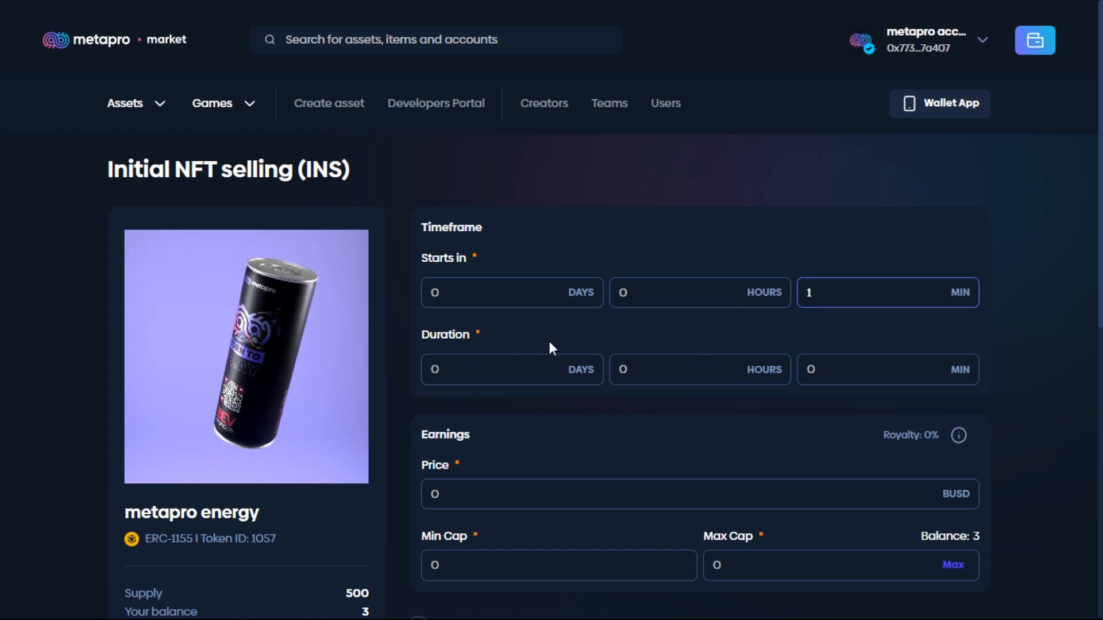
{"action": "left_click", "coordinate": [665, 384]}
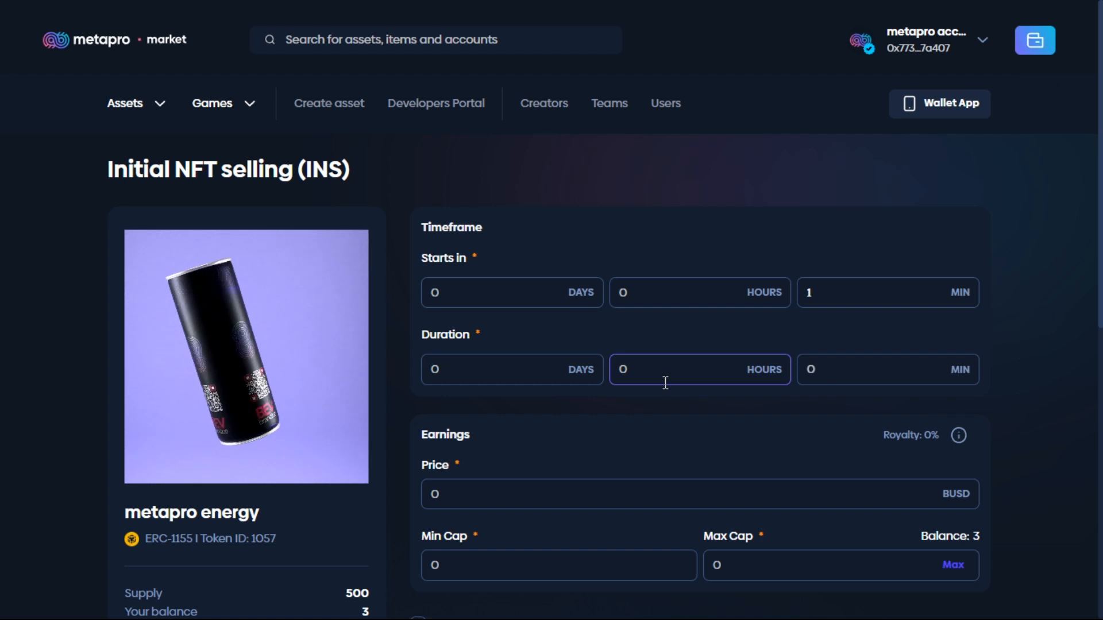
{"action": "type", "text": "1"}
{"action": "left_click", "coordinate": [827, 382]}
{"action": "type", "text": "30"}
Set the sale price to 1 BUSD, the minimum cap to 1 and the maximum cap to 3.
{"action": "scroll", "coordinate": [637, 390], "scroll_direction": "down", "scroll_amount": 1}
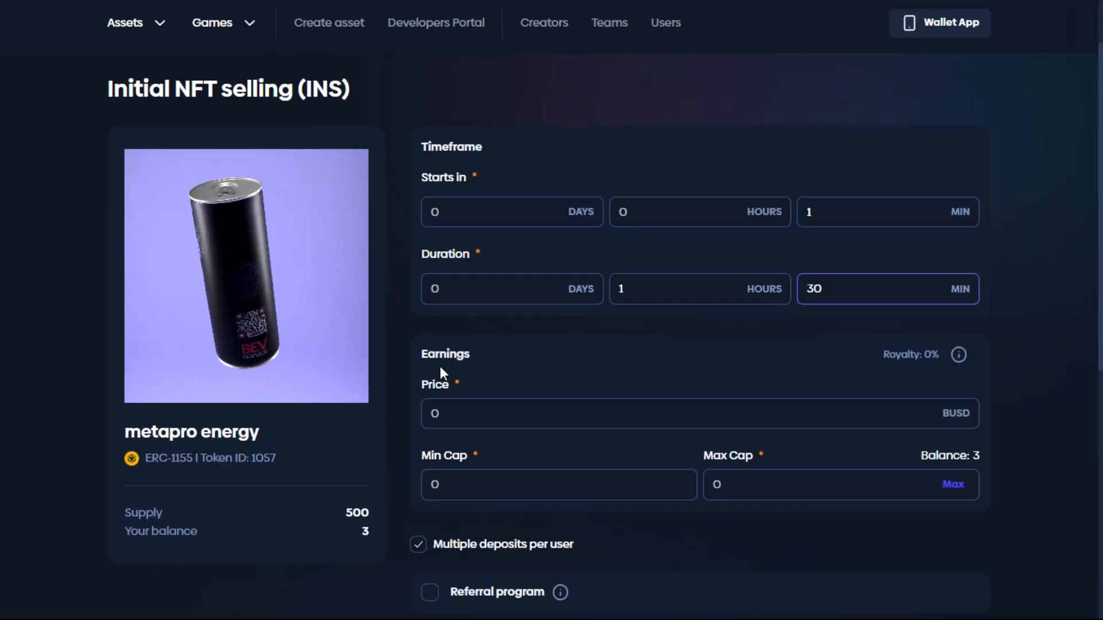
{"action": "scroll", "coordinate": [476, 386], "scroll_direction": "down", "scroll_amount": 1}
{"action": "left_click", "coordinate": [469, 346]}
{"action": "type", "text": "1"}
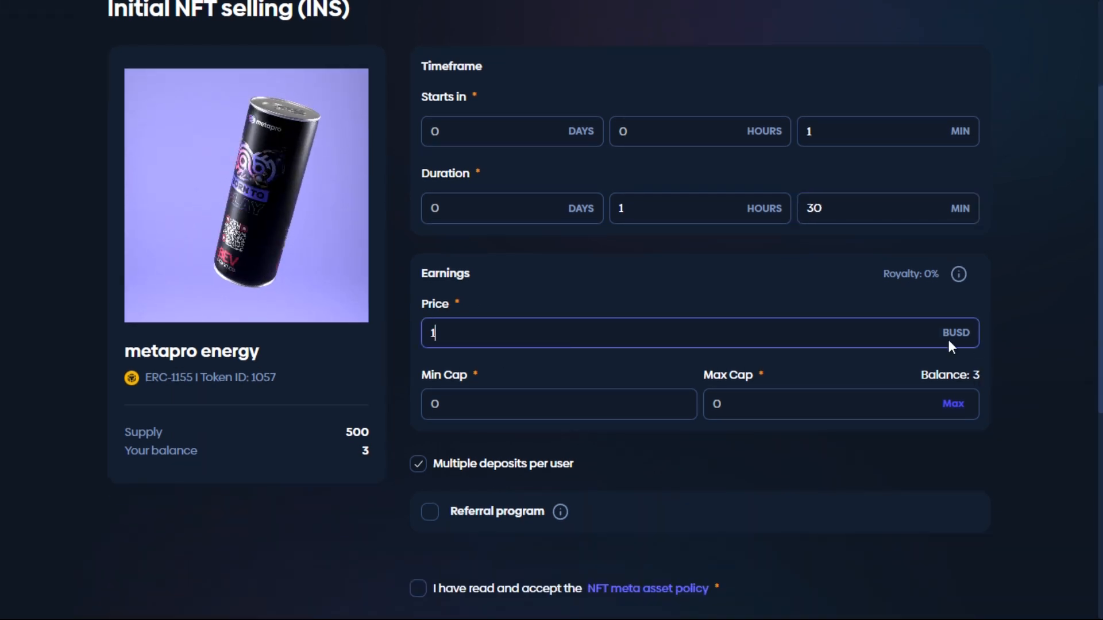
{"action": "scroll", "coordinate": [562, 330], "scroll_direction": "down", "scroll_amount": 1}
{"action": "left_click", "coordinate": [504, 328]}
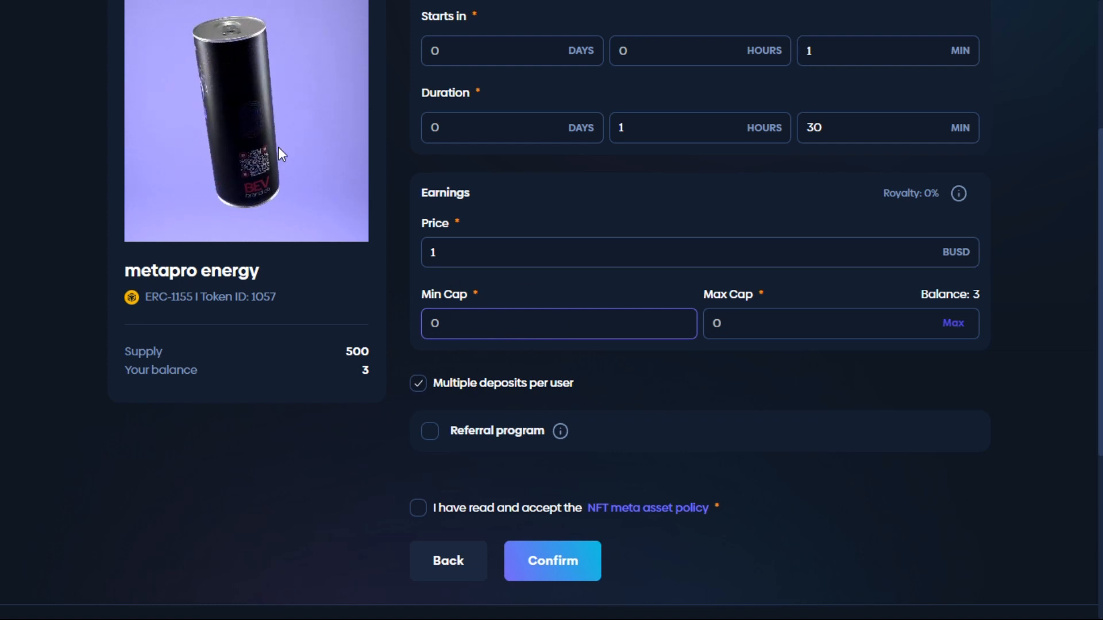
{"action": "type", "text": "1"}
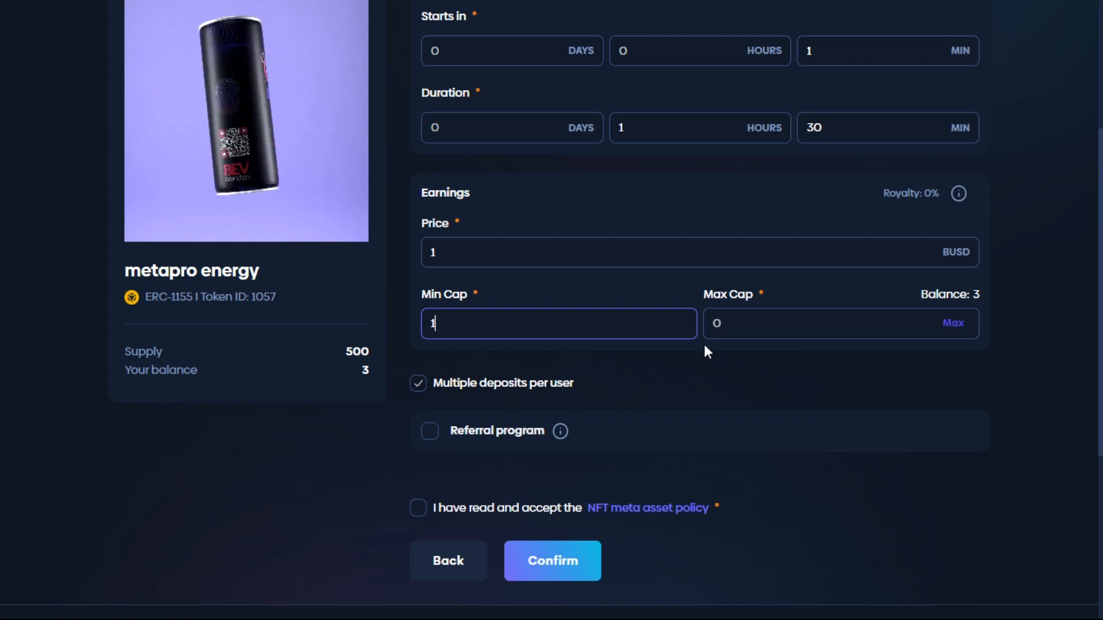
{"action": "left_click", "coordinate": [777, 323]}
{"action": "type", "text": "3"}
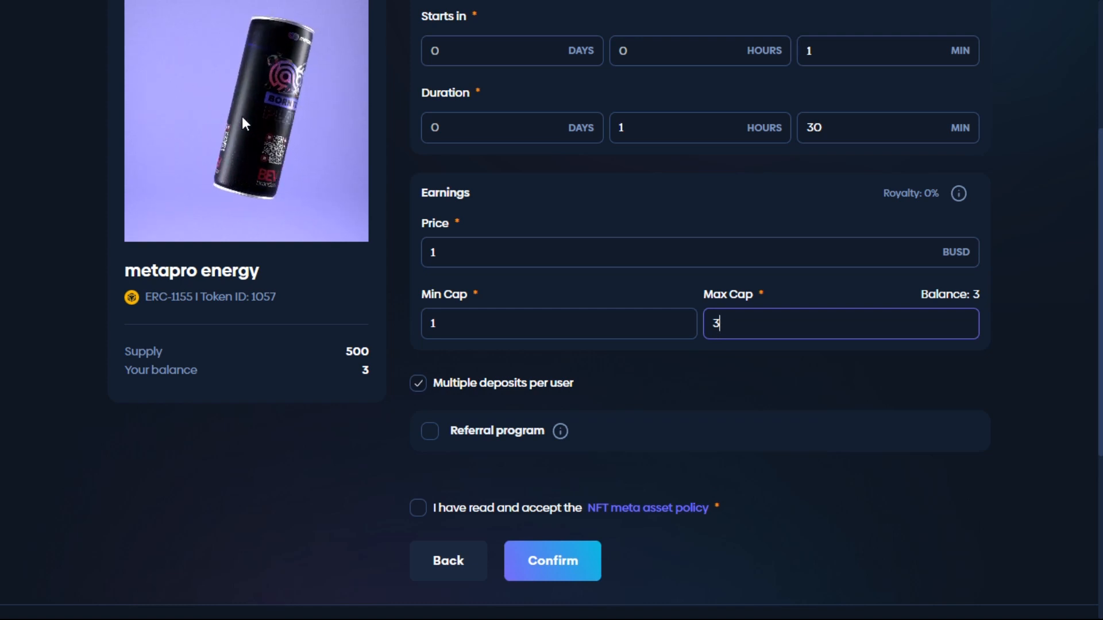
Enable the referral program and set the level 1 referral fee to 10%.
{"action": "scroll", "coordinate": [511, 282], "scroll_direction": "down", "scroll_amount": 1}
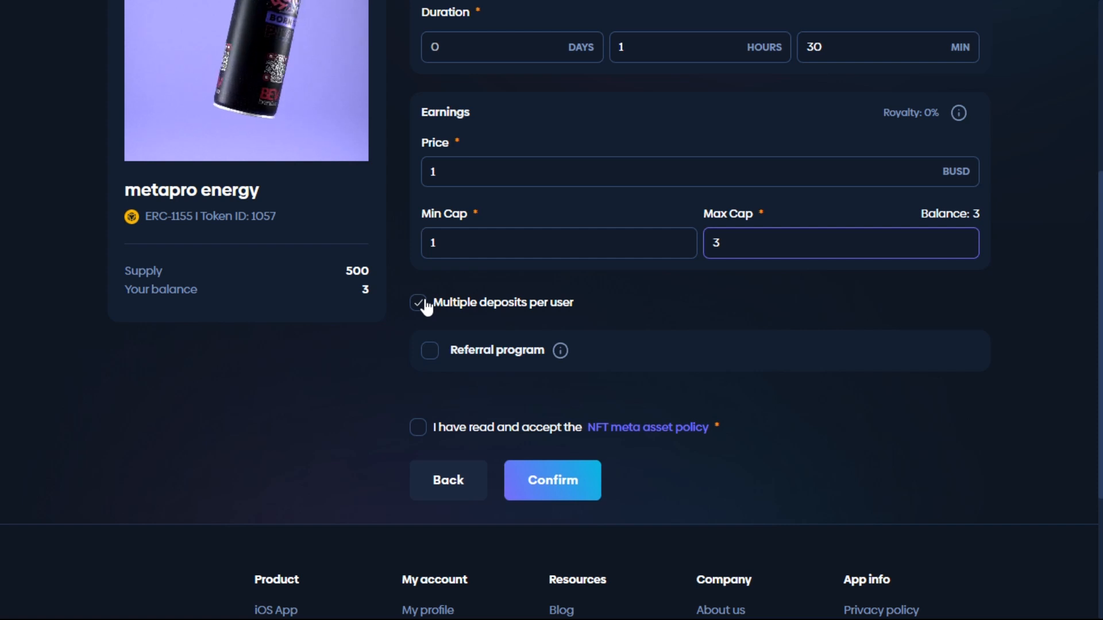
{"action": "left_click", "coordinate": [430, 351]}
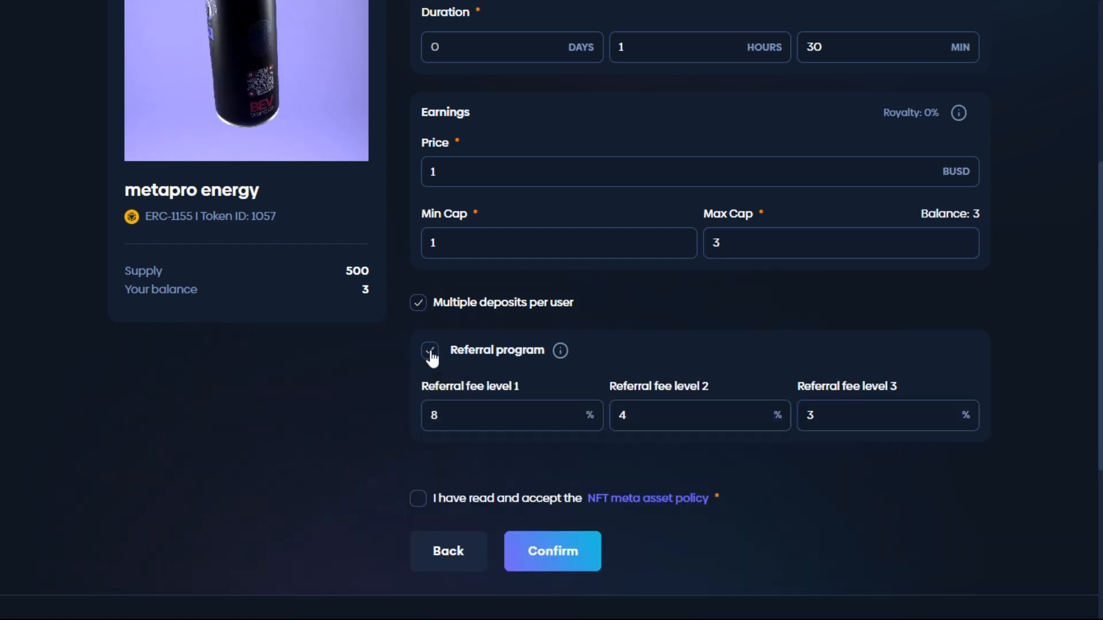
{"action": "left_click", "coordinate": [538, 418]}
{"action": "key", "text": "BackSpace"}
{"action": "type", "text": "10"}
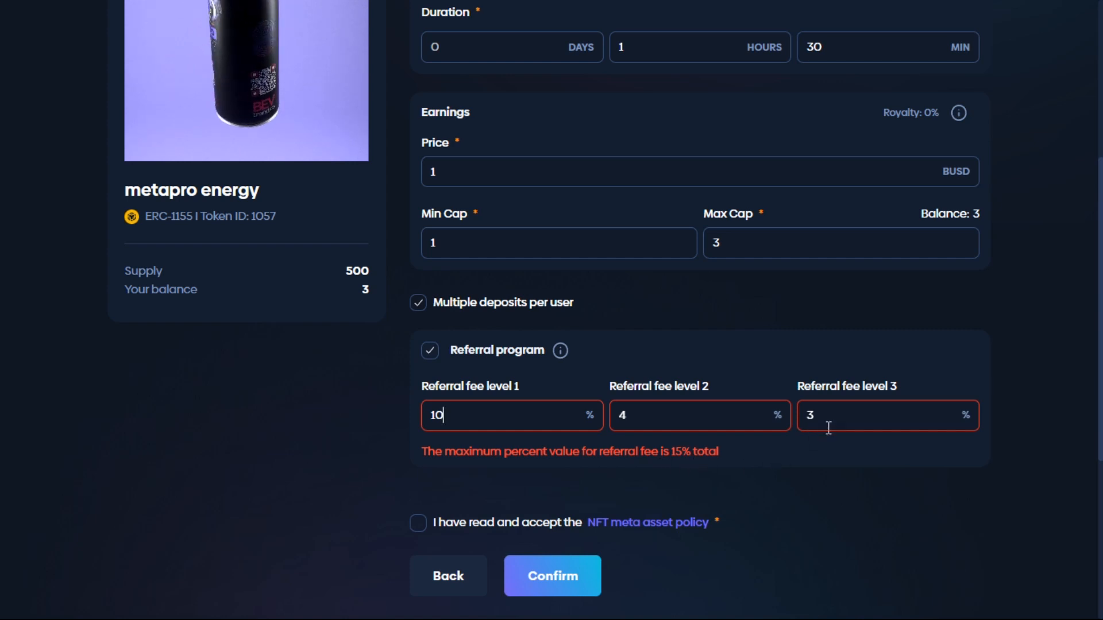
Try other referral fee splits, such as 1% for level 3, 2% for level 2 and 15% for level 1.
{"action": "key", "text": "BackSpace"}
{"action": "left_click", "coordinate": [644, 414]}
{"action": "left_click", "coordinate": [879, 413]}
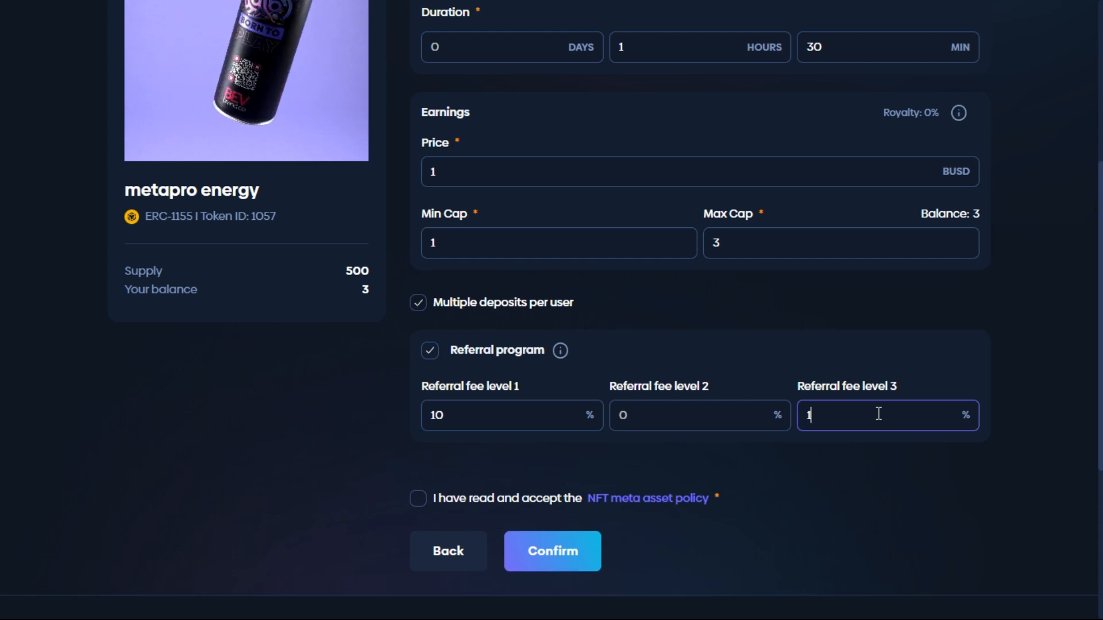
{"action": "left_click", "coordinate": [754, 418]}
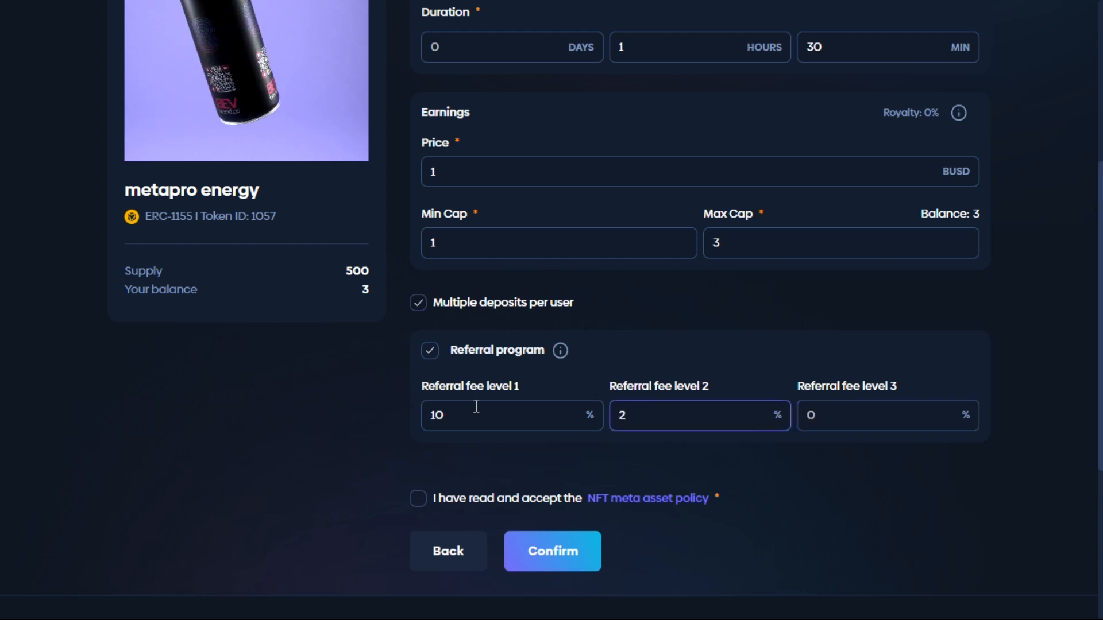
{"action": "left_click", "coordinate": [559, 430]}
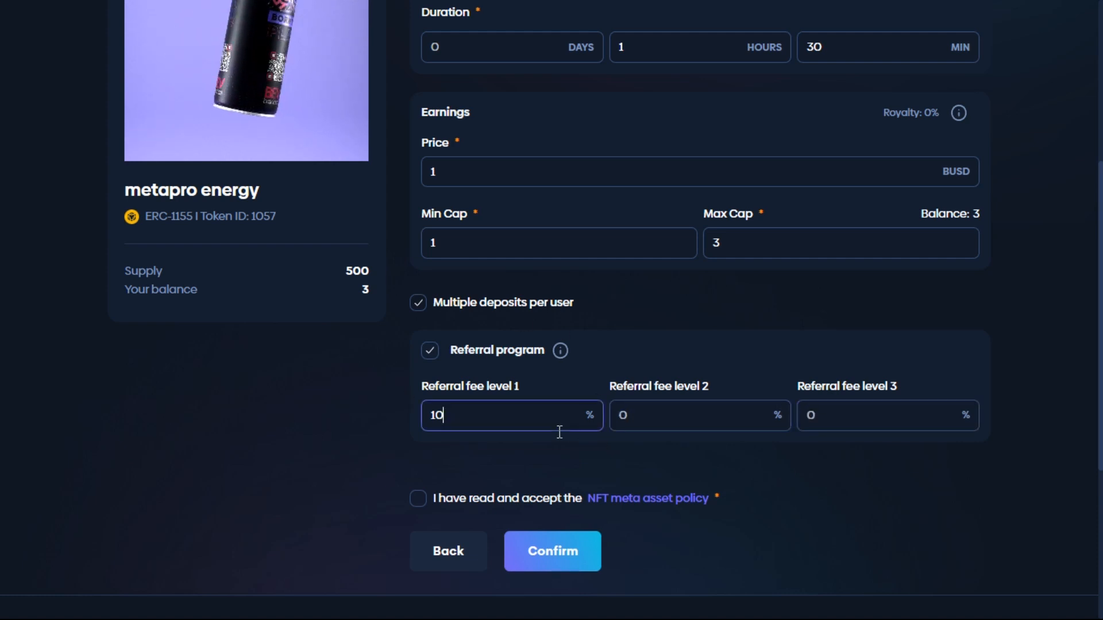
Set the referral fees to 10% for level 1, 4% for level 2 and 1% for level 3.
{"action": "left_click", "coordinate": [658, 433]}
{"action": "type", "text": "4"}
{"action": "left_click", "coordinate": [859, 429]}
{"action": "type", "text": "1"}
Accept the NFT meta asset policy and submit the INS offer.
{"action": "scroll", "coordinate": [585, 425], "scroll_direction": "down", "scroll_amount": 2}
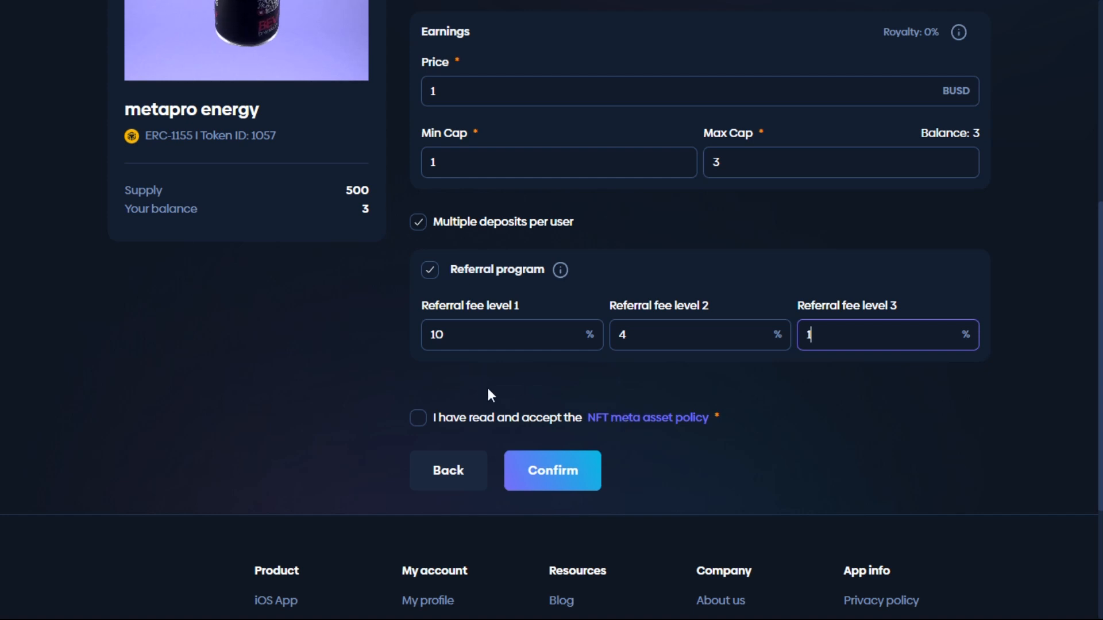
{"action": "left_click", "coordinate": [425, 422]}
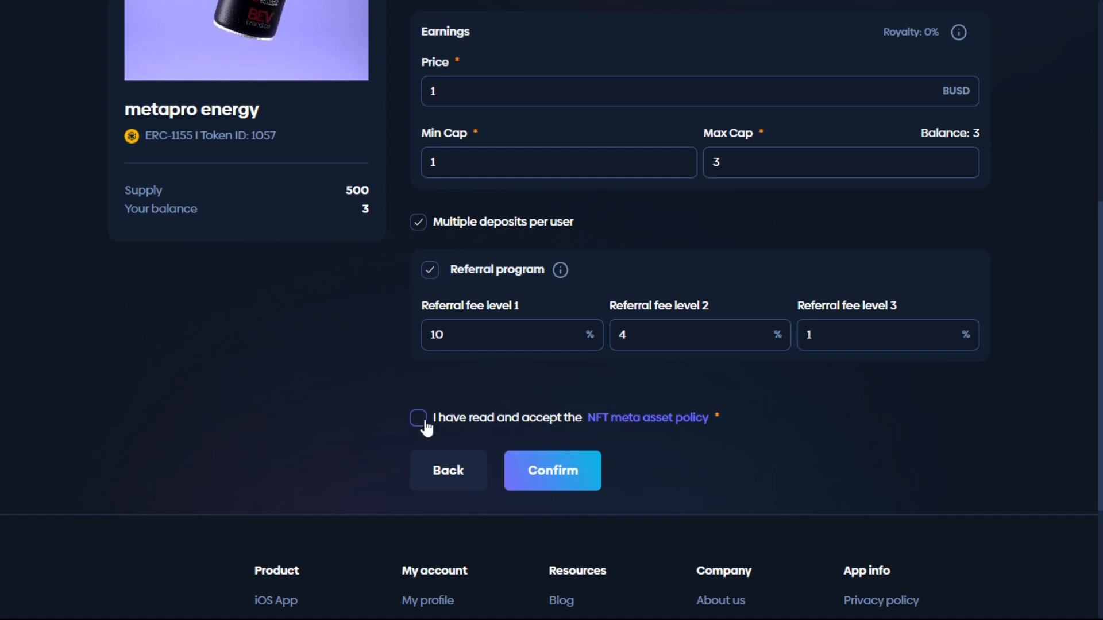
{"action": "left_click", "coordinate": [562, 461]}
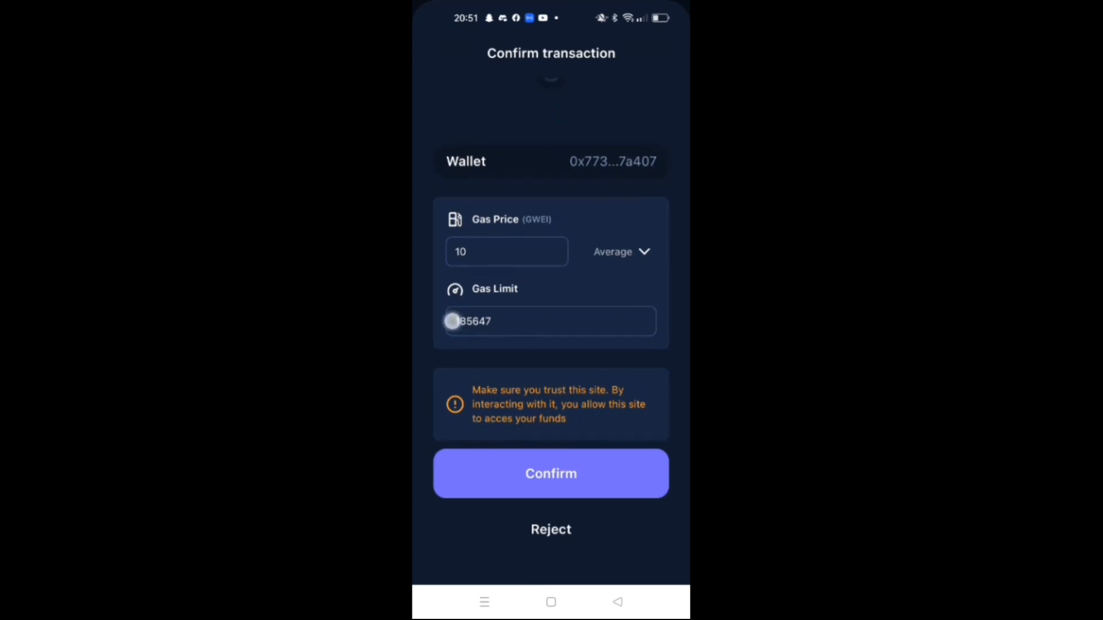
Confirm the INS transaction in the mobile wallet app and enter the 6-digit passcode.
{"action": "left_click", "coordinate": [491, 482]}
{"action": "left_click", "coordinate": [541, 446]}
{"action": "left_click", "coordinate": [545, 451]}
{"action": "left_click", "coordinate": [545, 449]}
{"action": "left_click", "coordinate": [545, 449]}
{"action": "left_click", "coordinate": [545, 447]}
{"action": "left_click", "coordinate": [483, 445]}
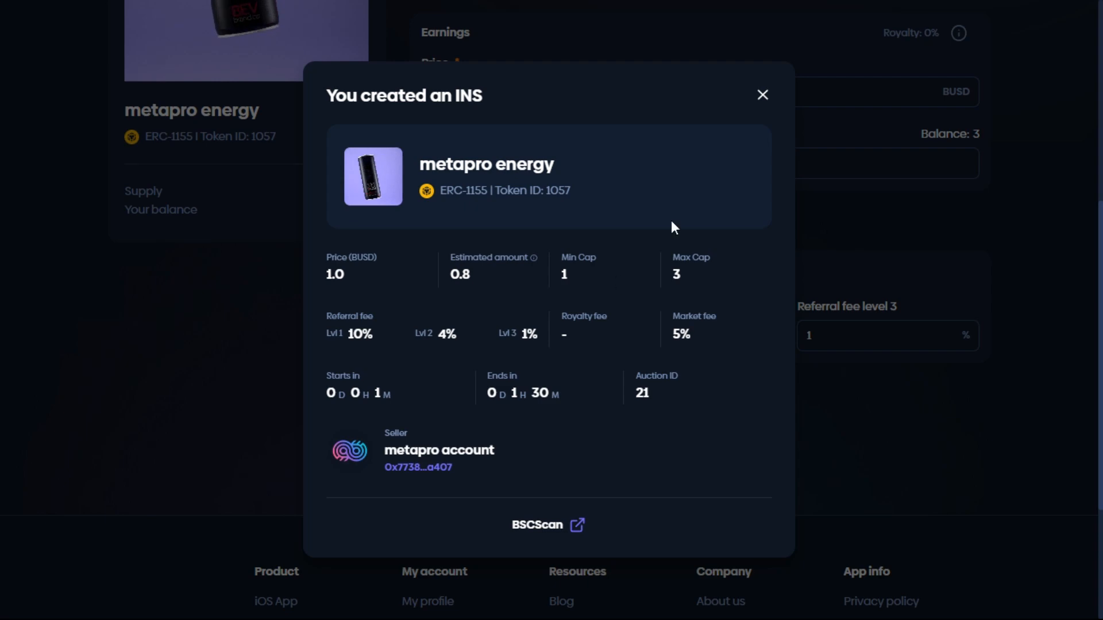
Close the INS creation summary and open the asset marketplace.
{"action": "left_click", "coordinate": [762, 95]}
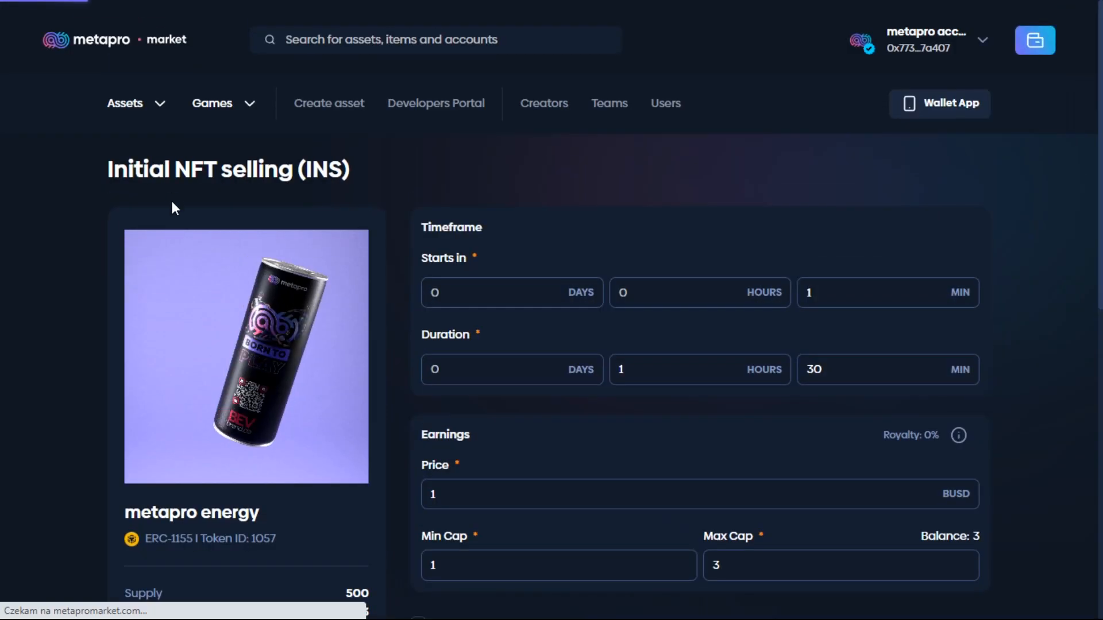
{"action": "mouse_move", "coordinate": [140, 114]}
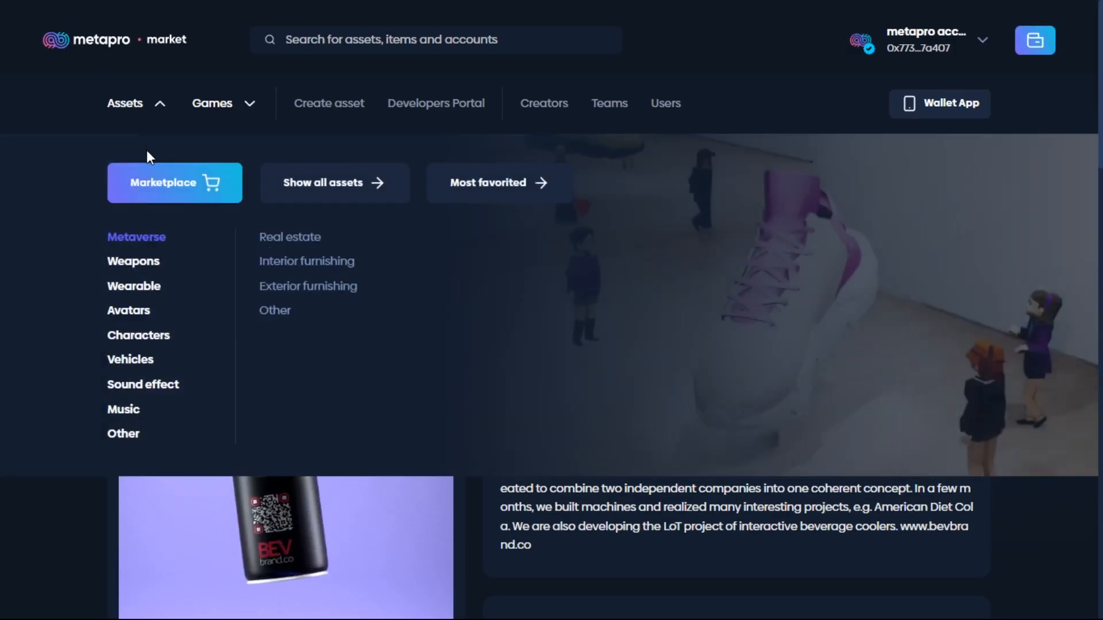
{"action": "left_click", "coordinate": [161, 189]}
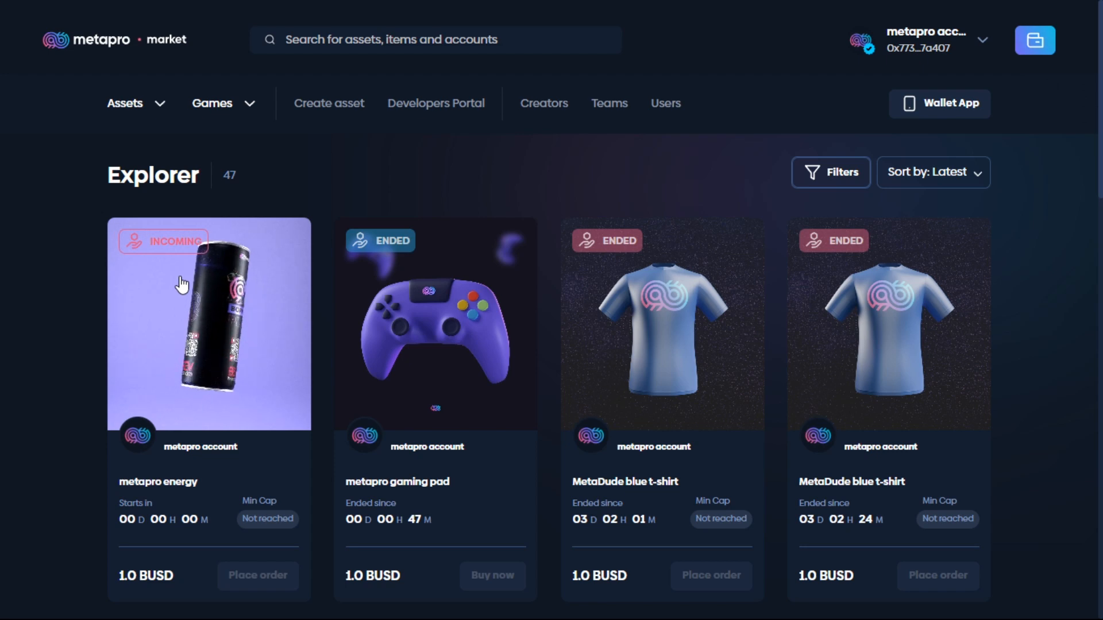
Check the connected wallet's NFTs and which asset it offers for selling, and close the wallet overview.
{"action": "left_click", "coordinate": [1037, 42]}
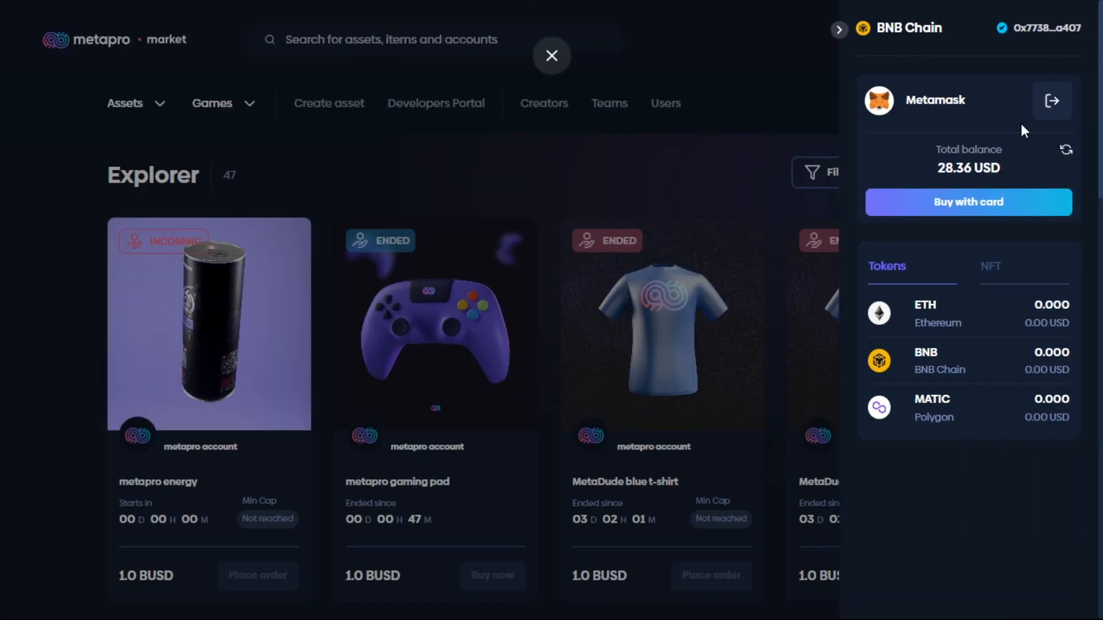
{"action": "left_click", "coordinate": [988, 266]}
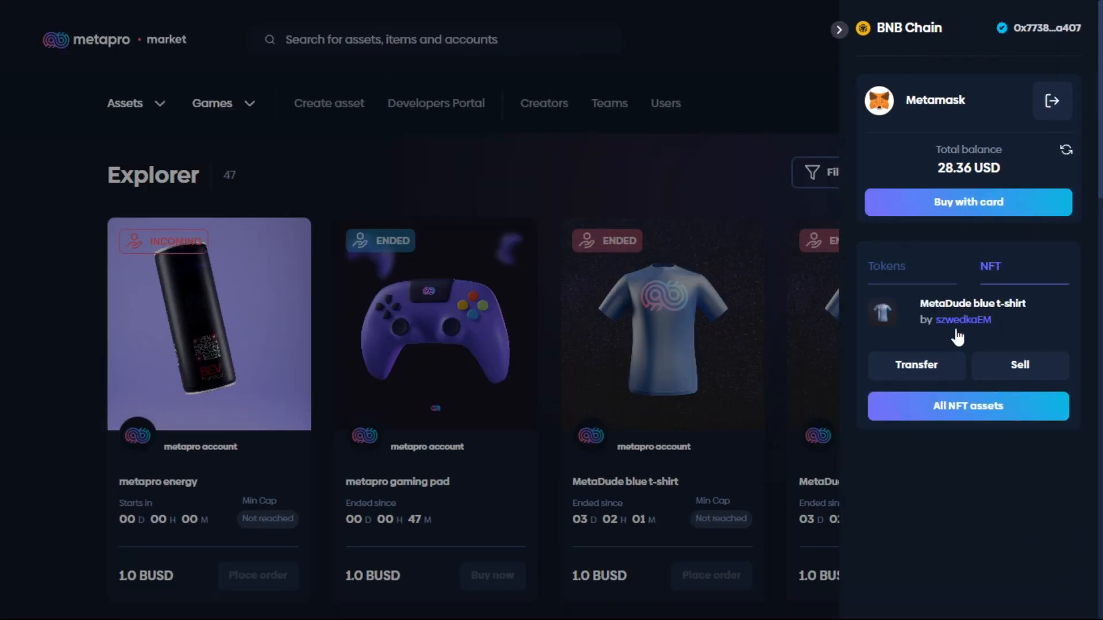
{"action": "left_click", "coordinate": [1000, 368]}
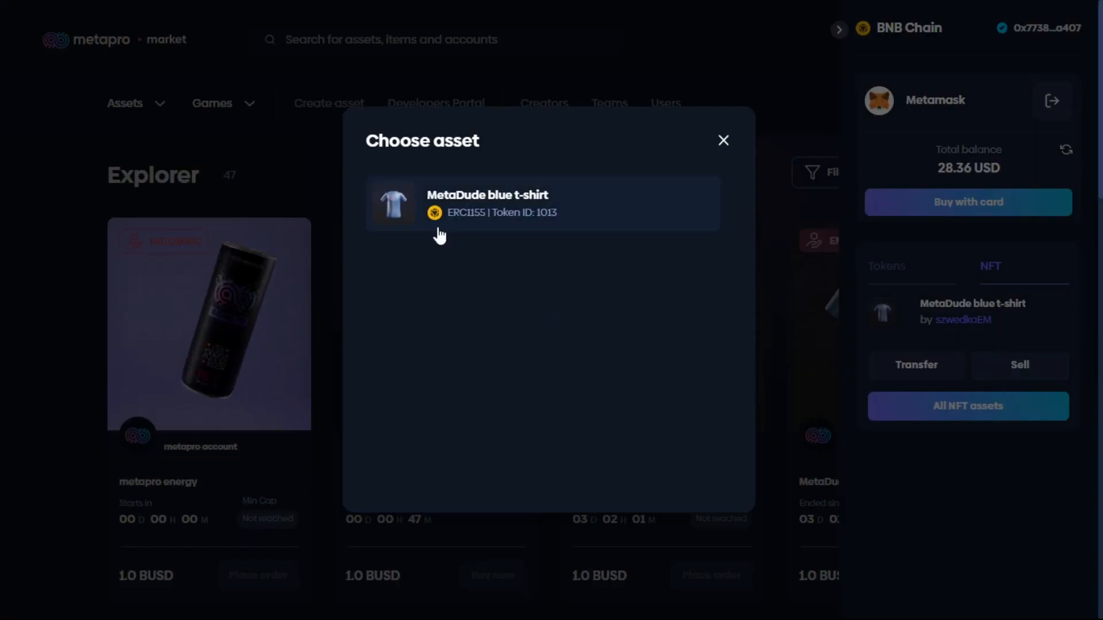
{"action": "left_click", "coordinate": [722, 140]}
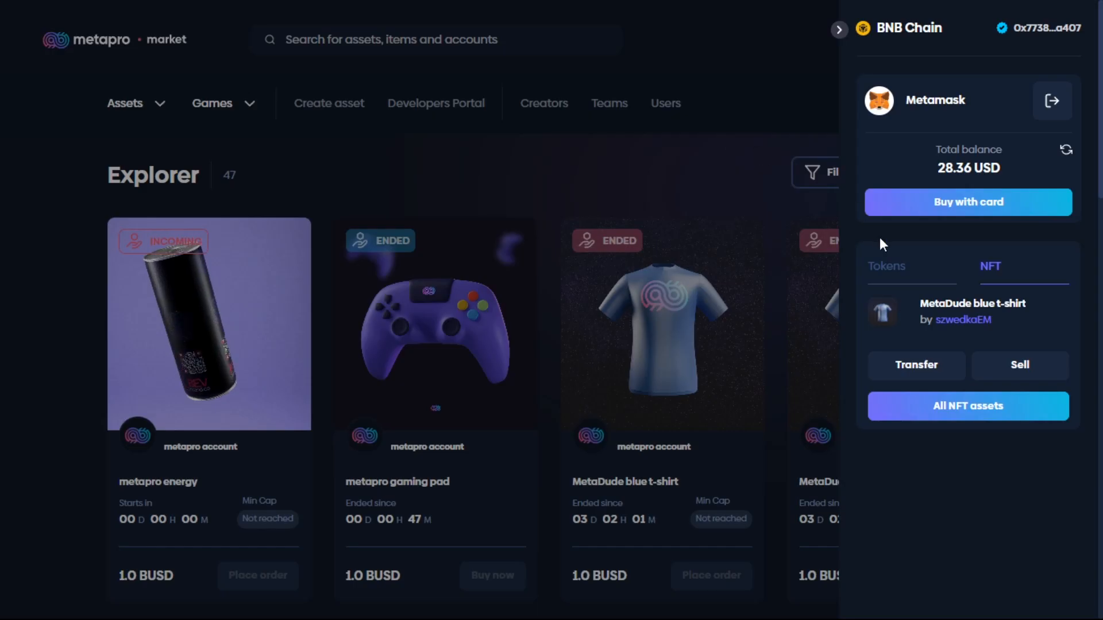
{"action": "left_click", "coordinate": [804, 259]}
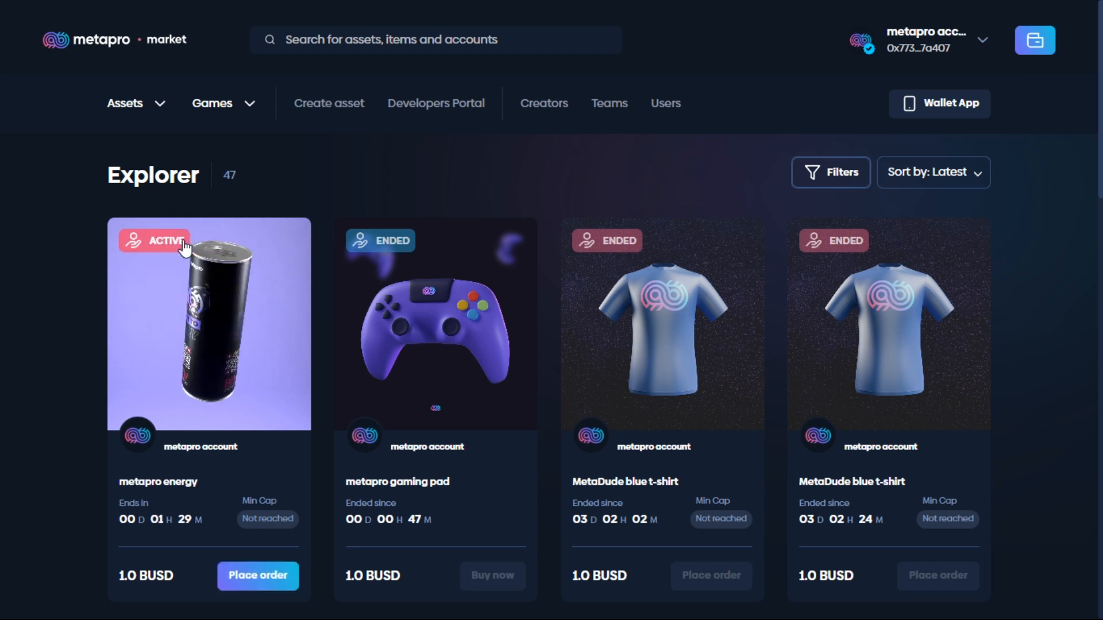
Examine the metapro energy listing in the marketplace Explorer.
{"action": "scroll", "coordinate": [185, 304], "scroll_direction": "down", "scroll_amount": 1}
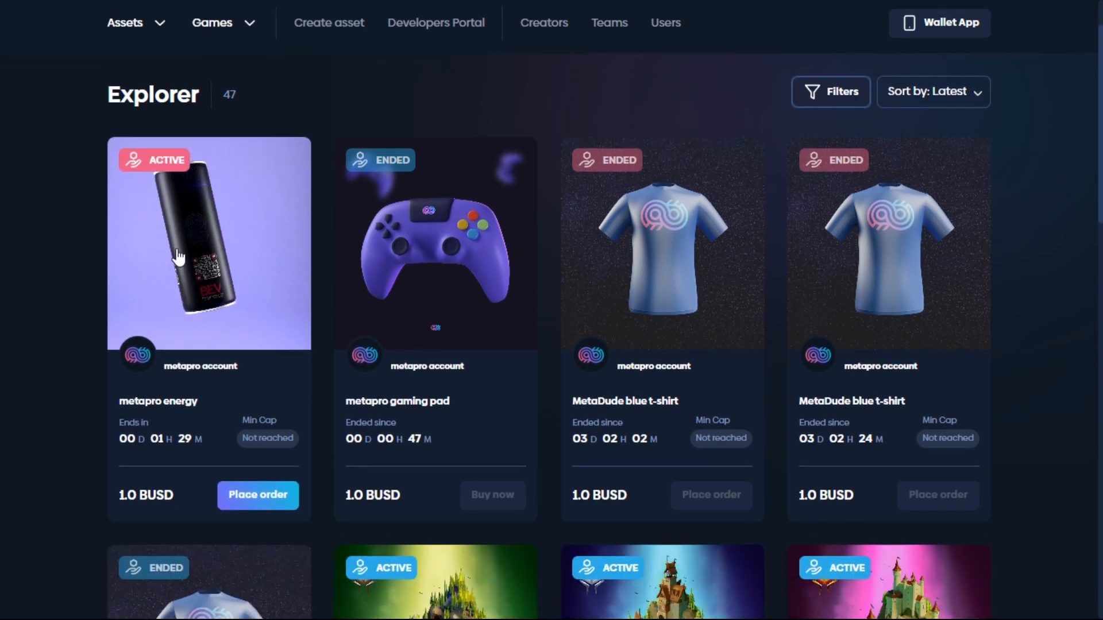